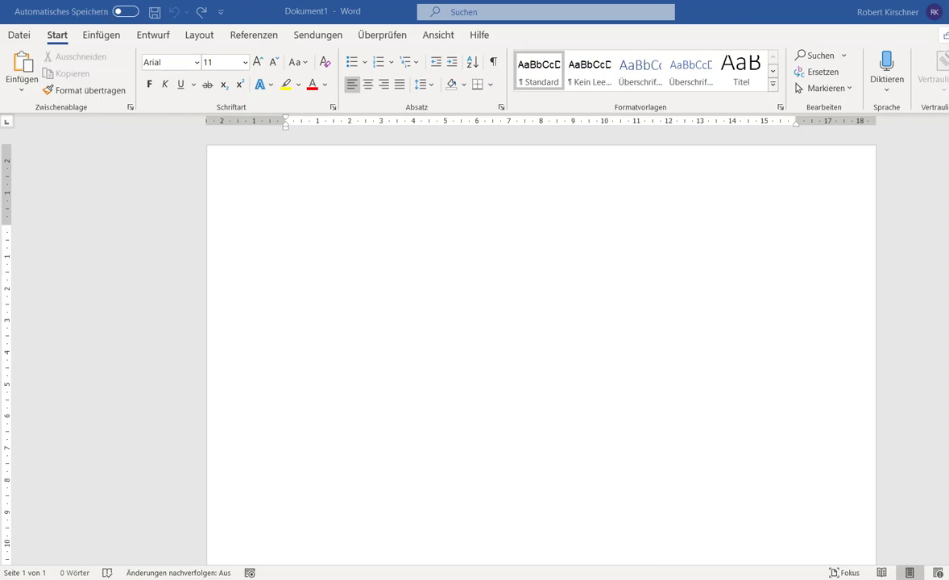
Step: Move the Quick Access Toolbar from the title bar to below the ribbon ('Unter dem Menüband anzeigen')
{"action": "left_click", "coordinate": [221, 12]}
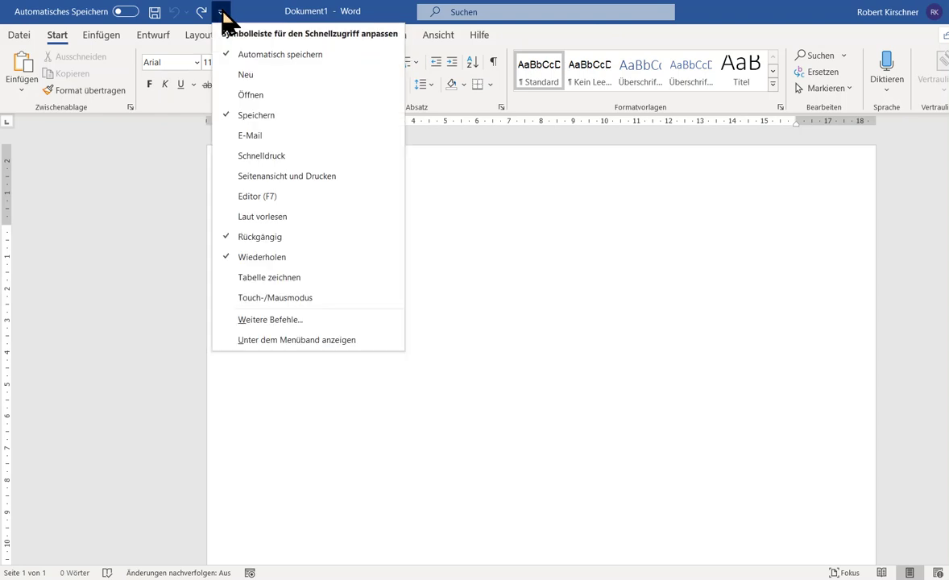
{"action": "left_click", "coordinate": [253, 339]}
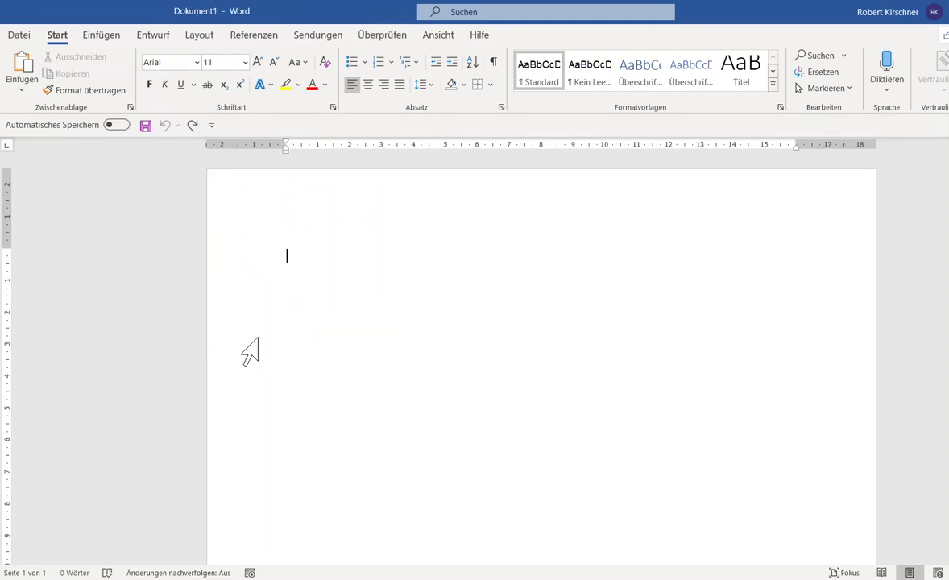
Step: Add the Neu, Öffnen and E-Mail commands to the Quick Access Toolbar
{"action": "left_click", "coordinate": [211, 125]}
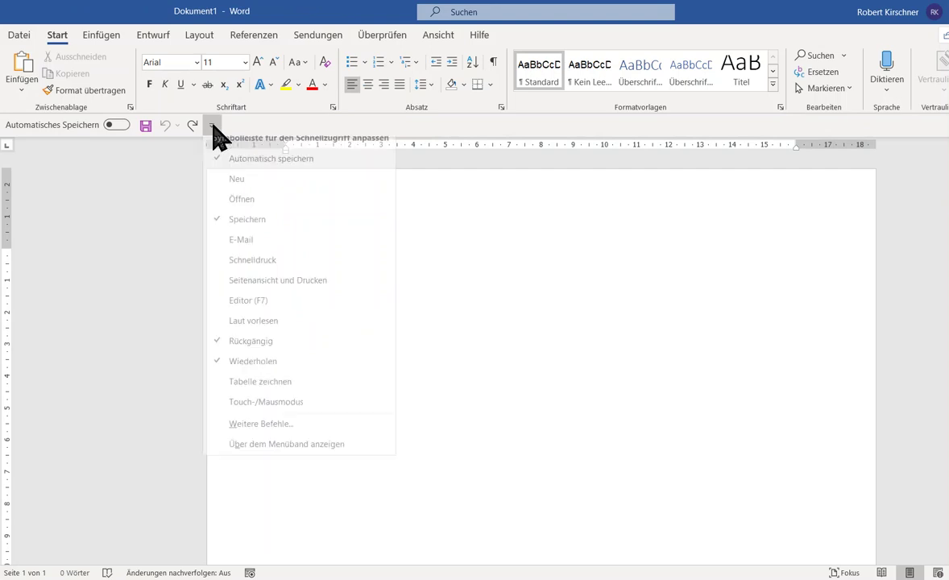
{"action": "left_click", "coordinate": [237, 188]}
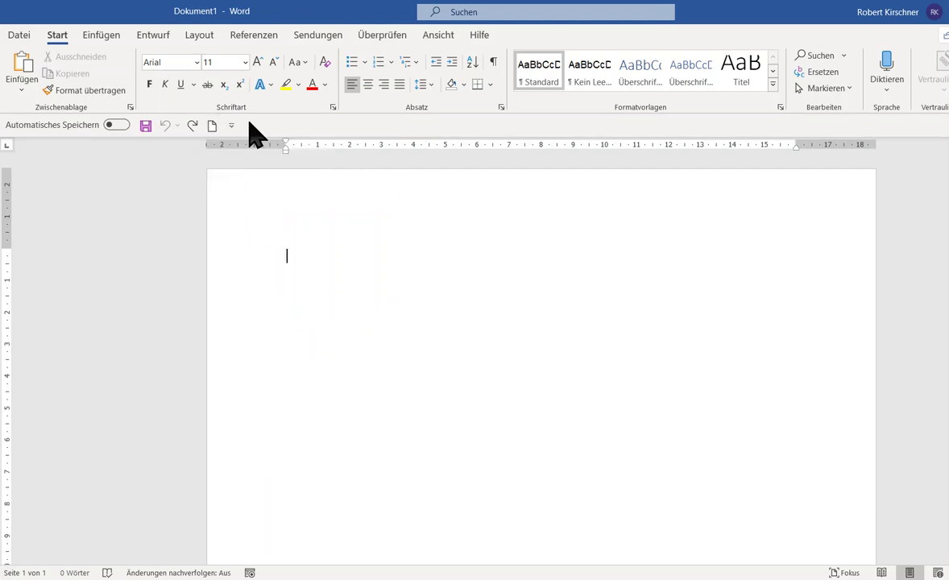
{"action": "left_click", "coordinate": [233, 126]}
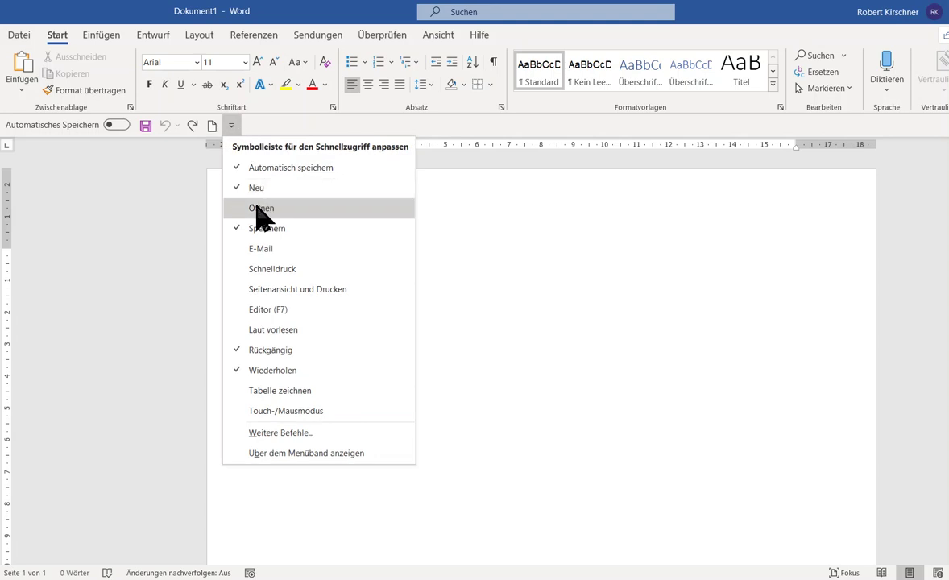
{"action": "left_click", "coordinate": [249, 207]}
{"action": "left_click", "coordinate": [250, 126]}
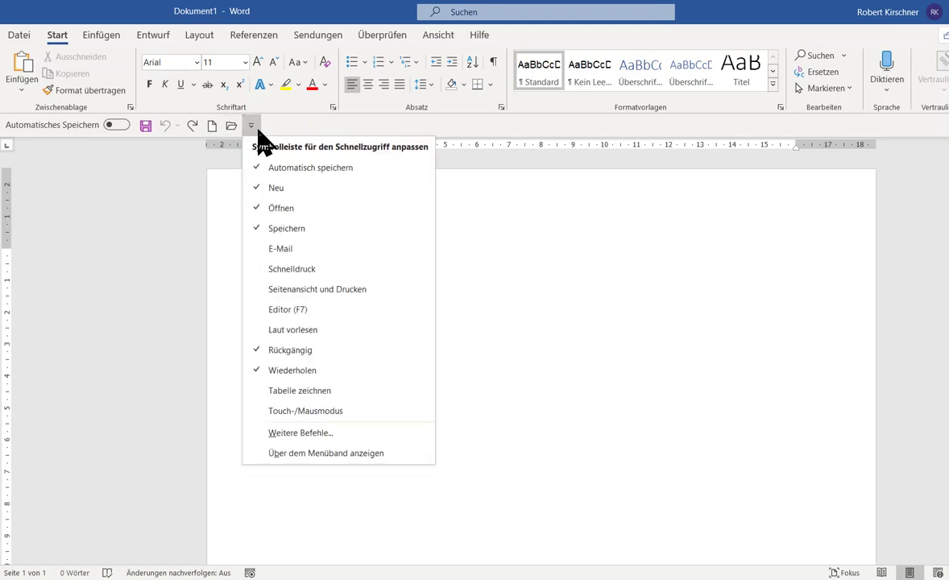
{"action": "left_click", "coordinate": [266, 249]}
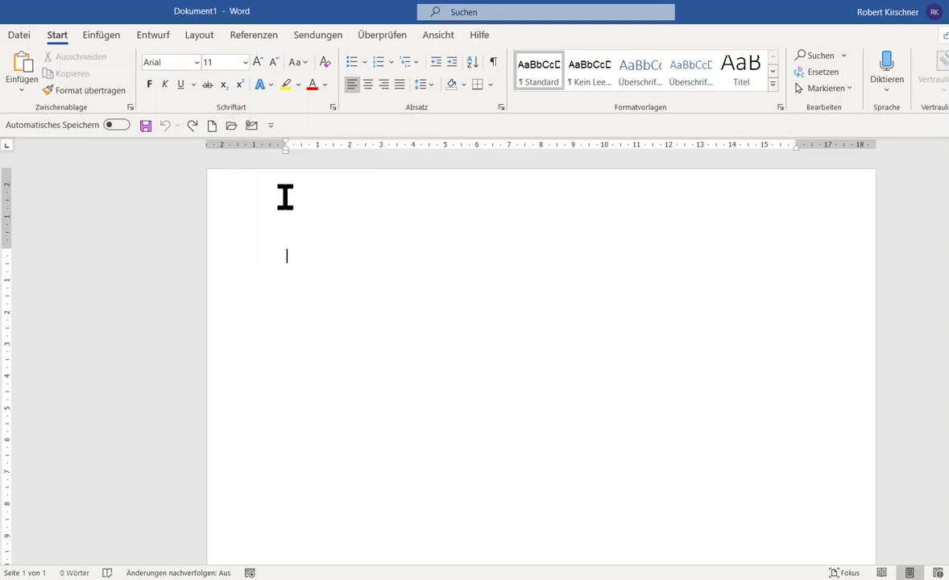
Step: Add Schnelldruck, Seitenansicht und Drucken, and the Editor proofing command to the Quick Access Toolbar
{"action": "left_click", "coordinate": [273, 127]}
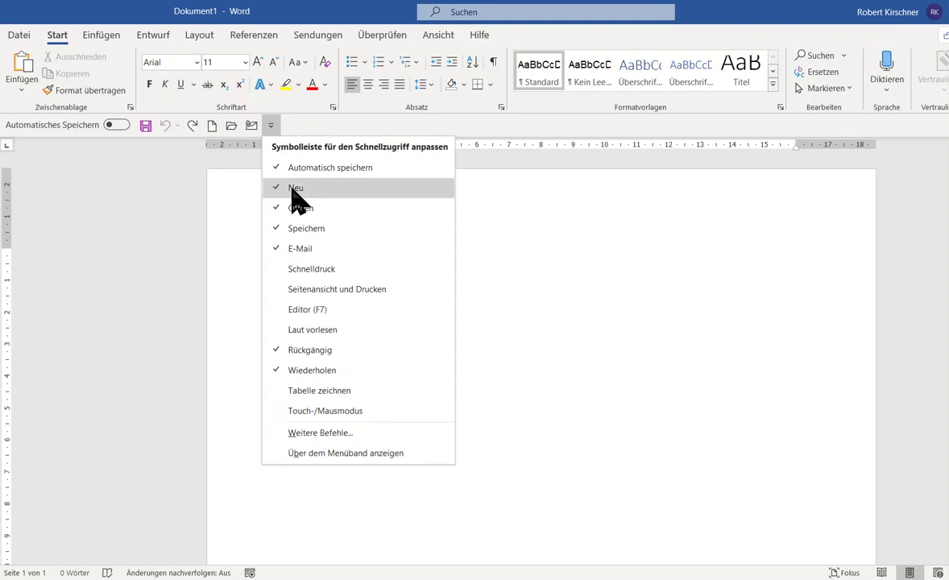
{"action": "left_click", "coordinate": [296, 269]}
{"action": "left_click", "coordinate": [291, 125]}
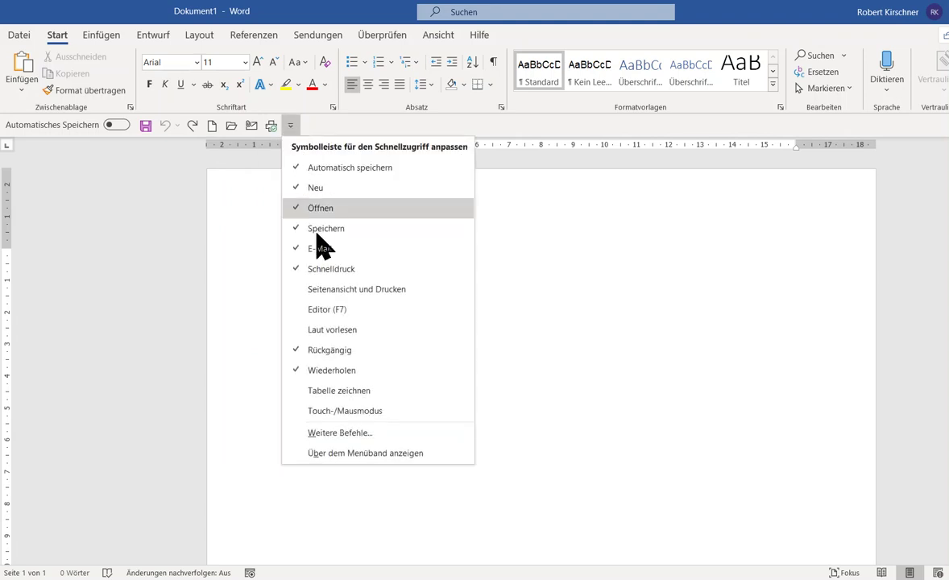
{"action": "left_click", "coordinate": [321, 288]}
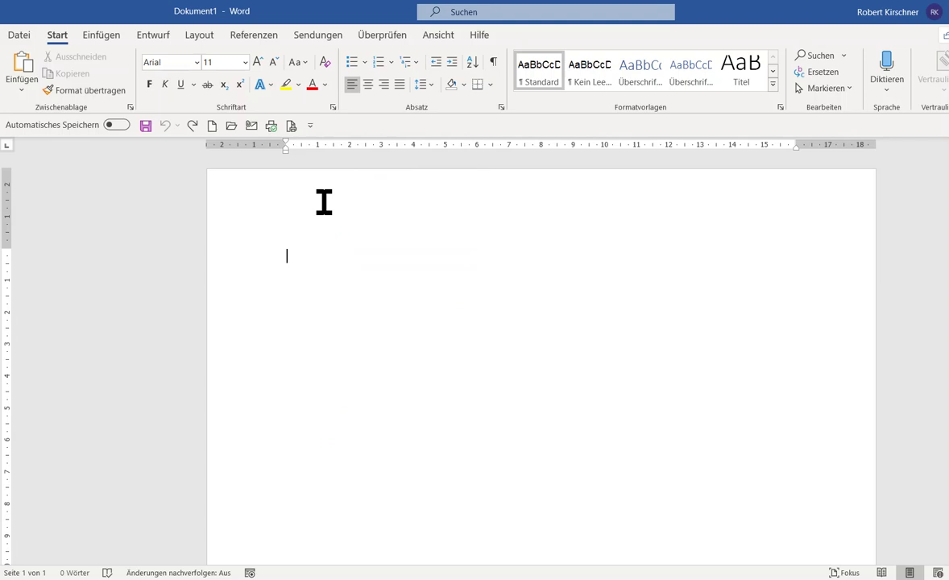
{"action": "left_click", "coordinate": [310, 126]}
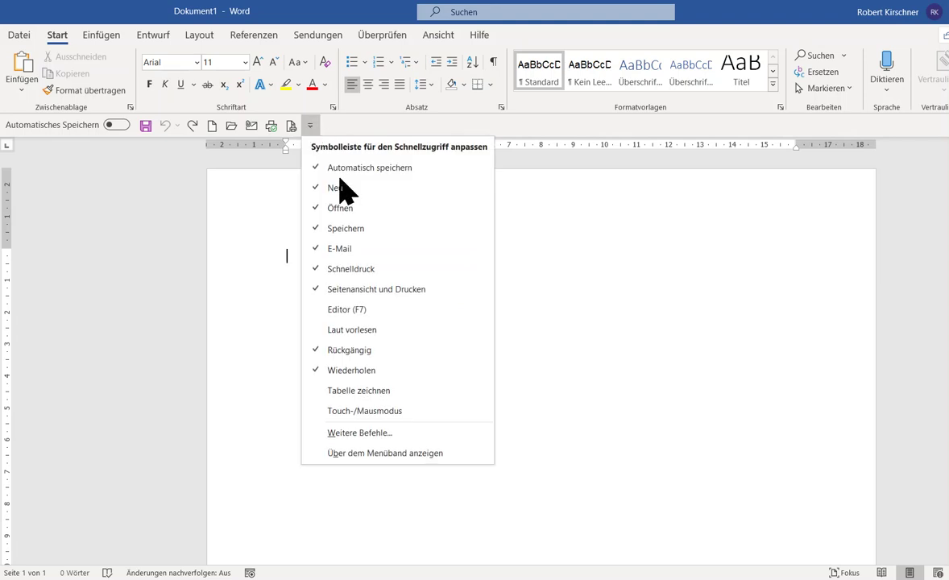
{"action": "left_click", "coordinate": [358, 319]}
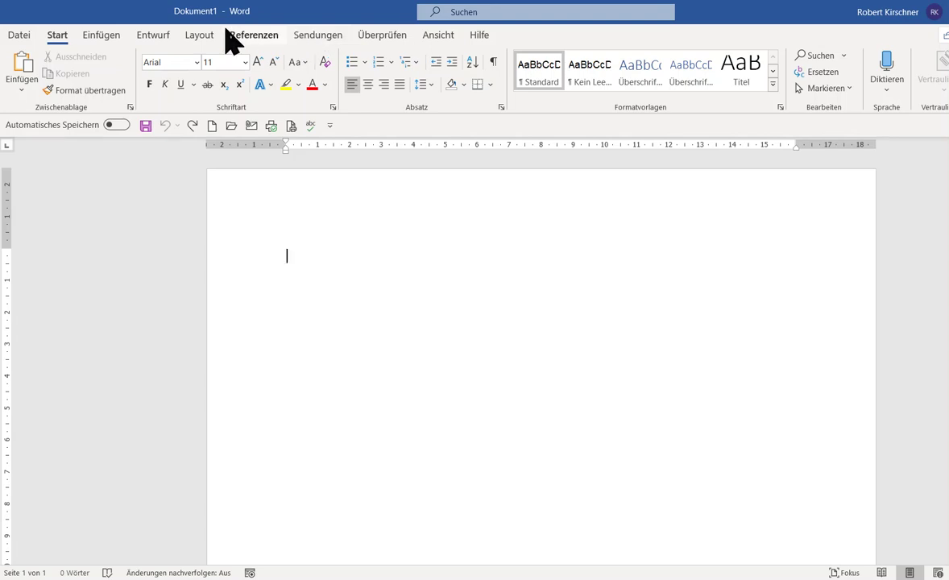
Step: Add the Einfügen tab's Tabelle and Bilder commands to the Quick Access Toolbar
{"action": "left_click", "coordinate": [109, 47]}
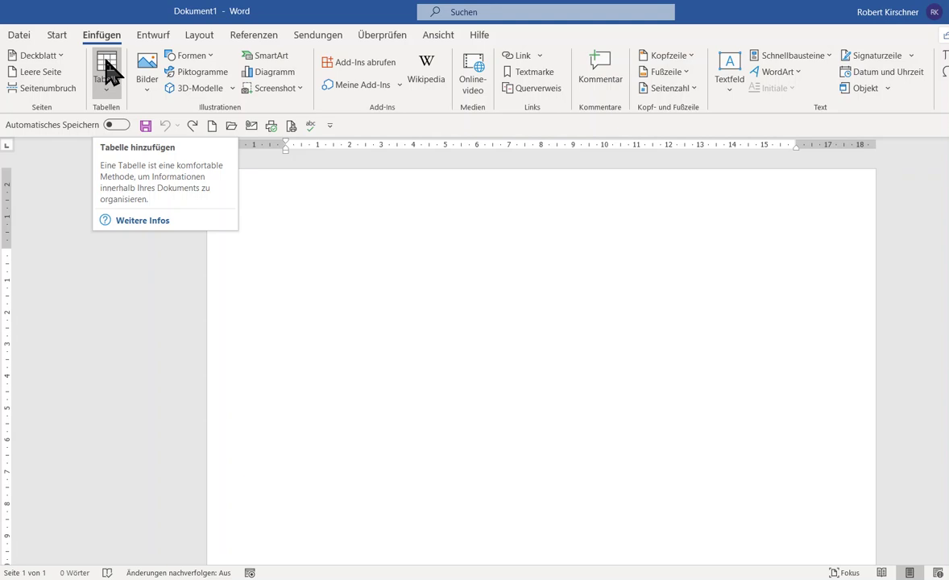
{"action": "right_click", "coordinate": [105, 62]}
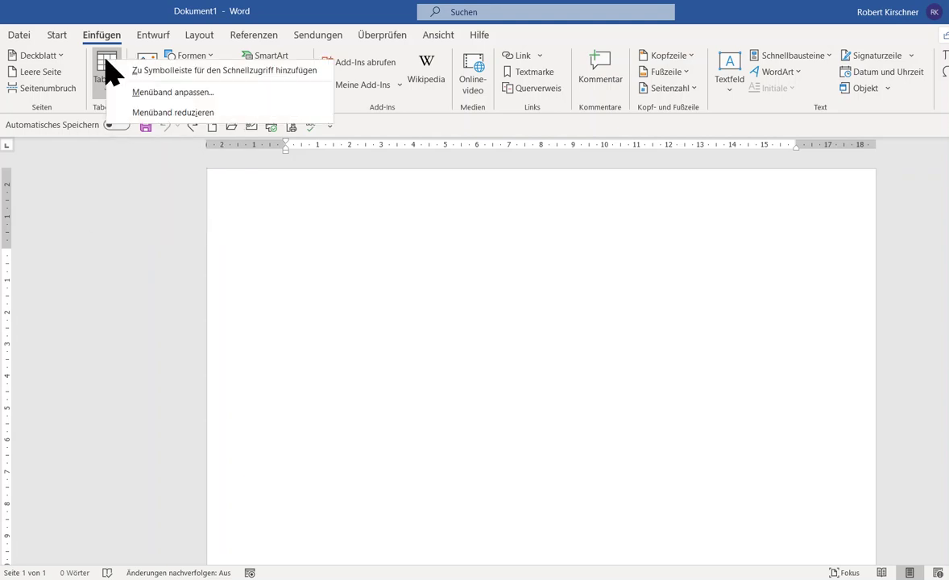
{"action": "left_click", "coordinate": [170, 70]}
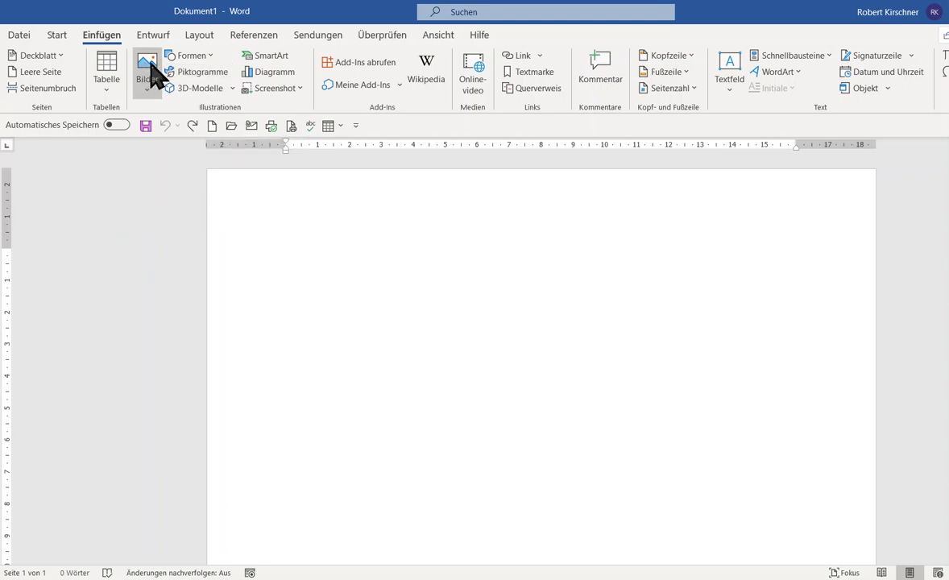
{"action": "right_click", "coordinate": [157, 74]}
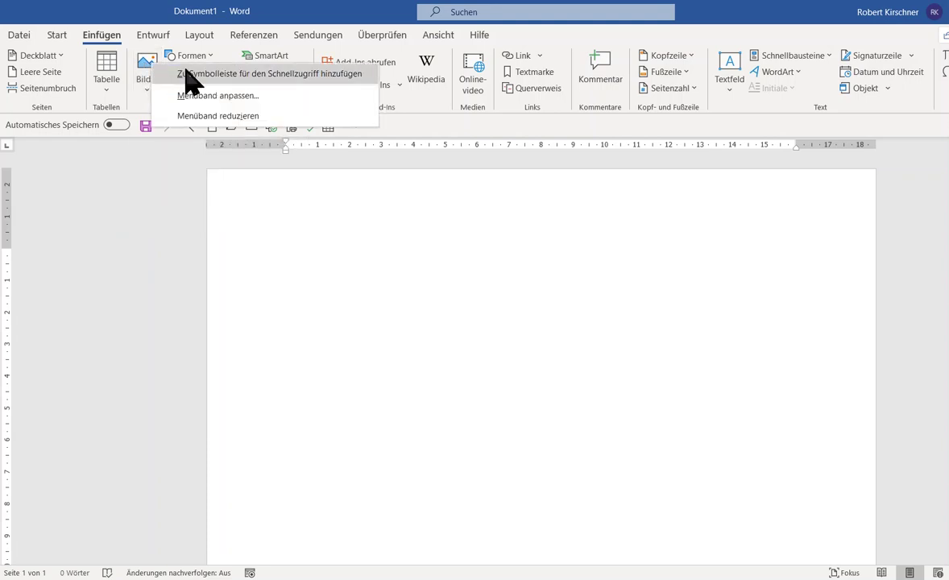
{"action": "left_click", "coordinate": [186, 73]}
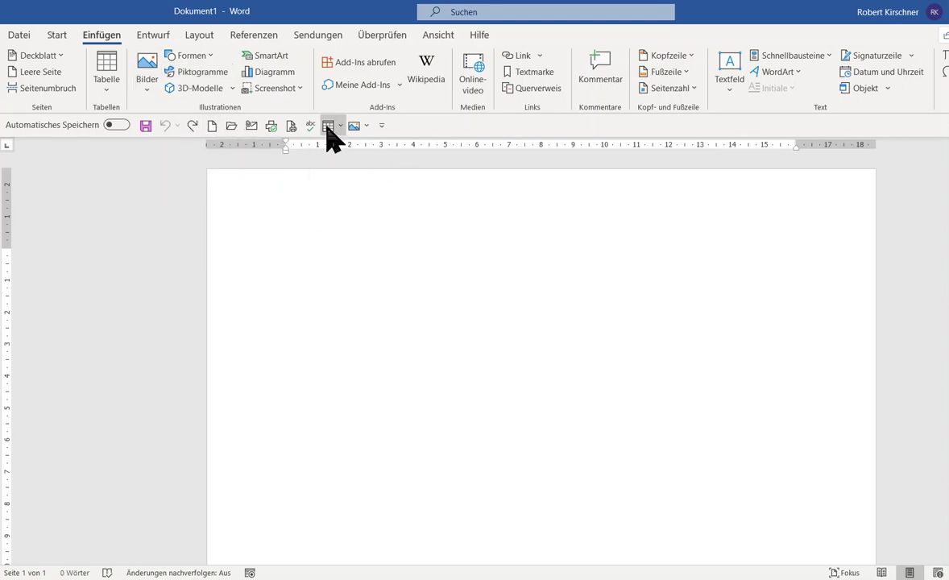
Step: Remove the Bilder command from the Quick Access Toolbar, then paste the summary text into the document
{"action": "left_click", "coordinate": [58, 39]}
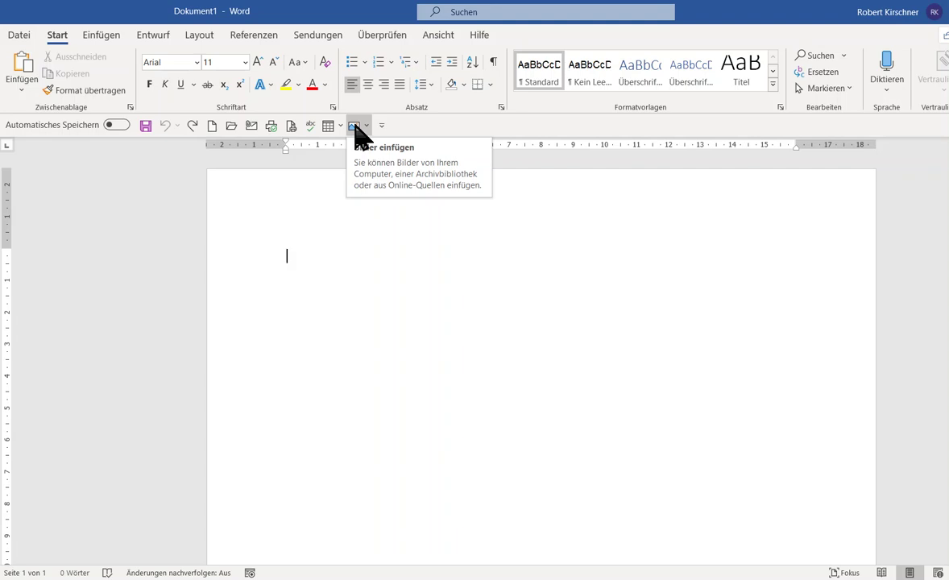
{"action": "right_click", "coordinate": [356, 130]}
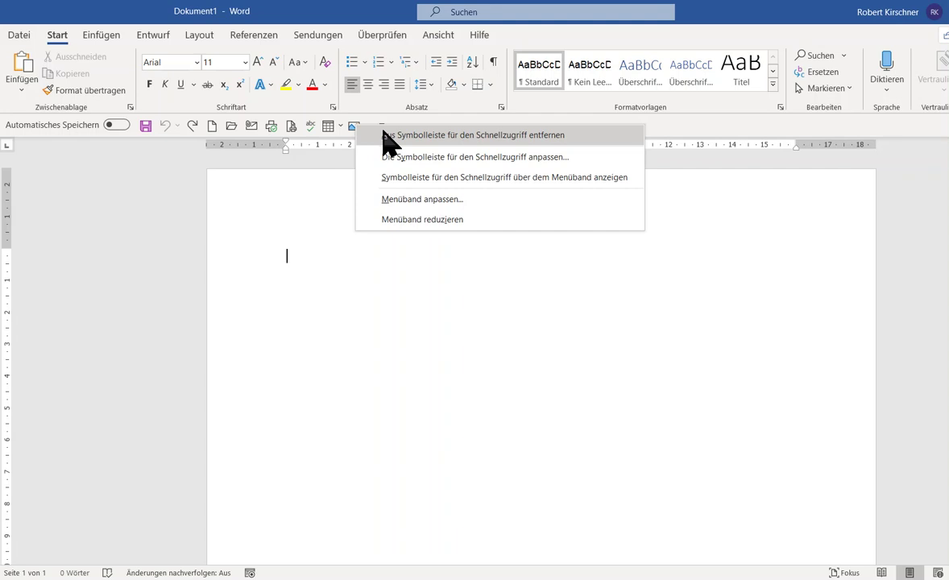
{"action": "left_click", "coordinate": [384, 135]}
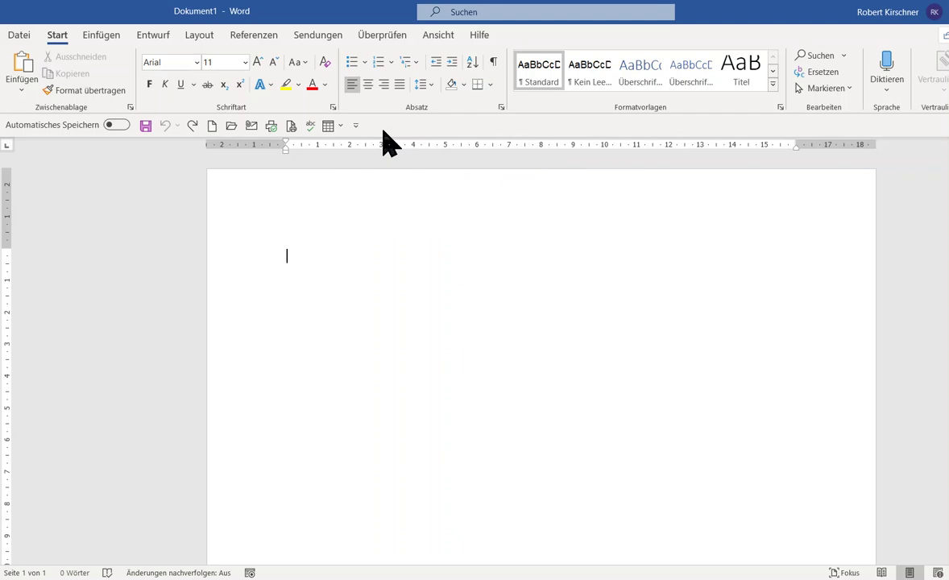
{"action": "type", "text": "Arbeiten mit der Symbolleiste für den Schnellzugriff (SSZ) „Gaspedal“ zum effizienten Bedienen Ziel: So einrichten, dass Sie nur mit dem Register Start und der SSZ arbeiten Bedienen: Mit einem Klick auf das Dreieck auf dem Kopf (rechts) TIPP: Unter dem Menüband anzeigen lassen Anpassen Standardbefehle Klick auf das Dreieck rechts – Standardbefehle jeweils durch Klick aktivieren Befehle aus dem Menüband hinzufügen Maus zum Befehl – Rechte (RMT) – Zur SSZ hinzufügen Entfernen: RMT – Aus SSZ entfernen"}
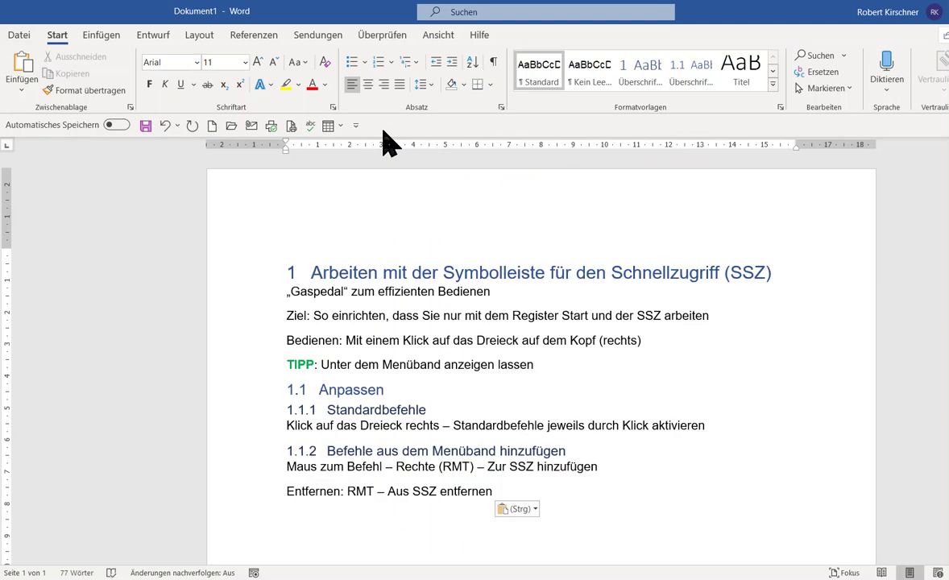